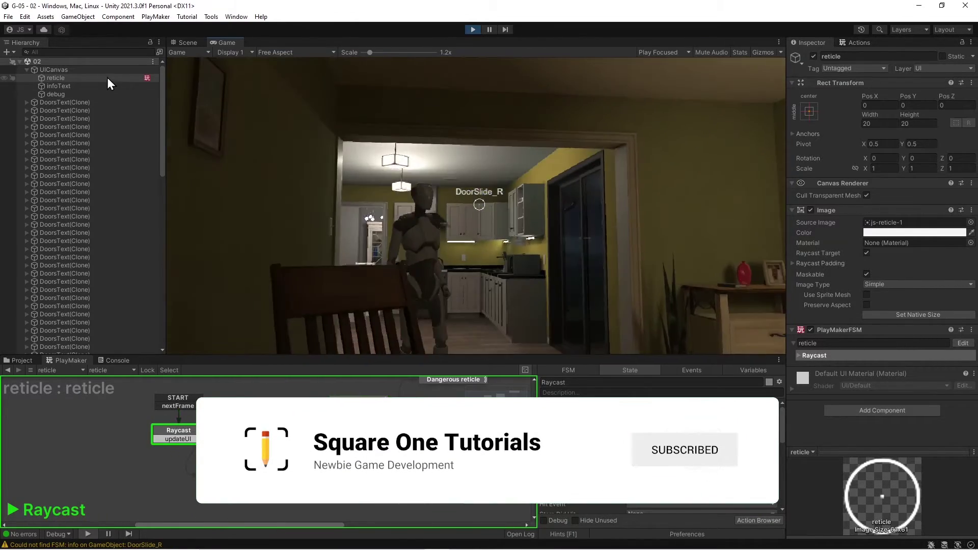
- Walk the character around the kitchen to test which objects the reticle detects, and end the playtest
{"action": "key", "text": "w"}
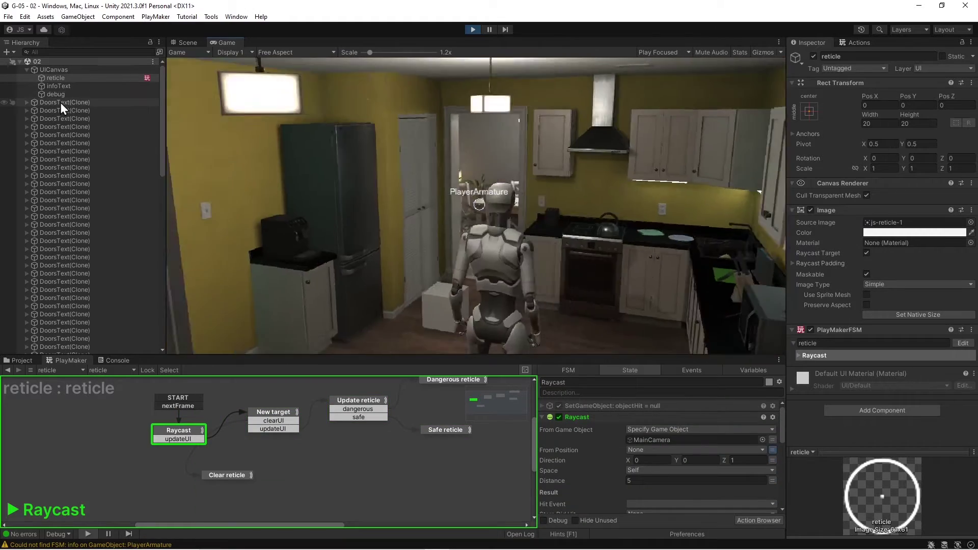
{"action": "key", "text": "w"}
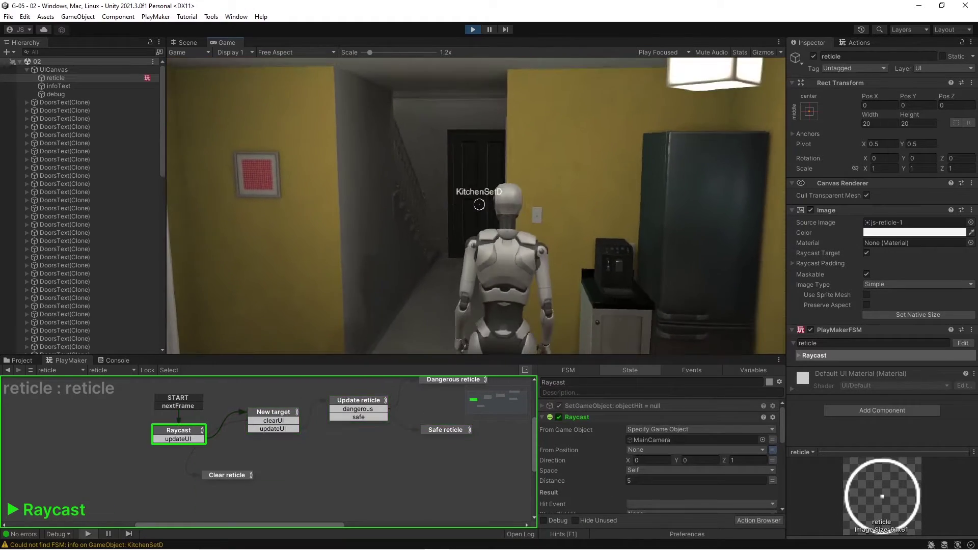
{"action": "key", "text": "w"}
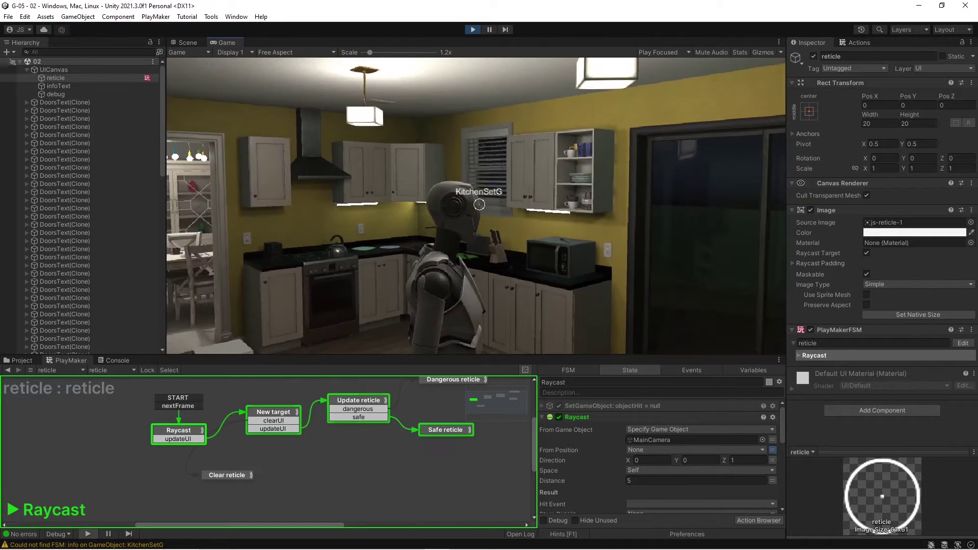
{"action": "key", "text": "w"}
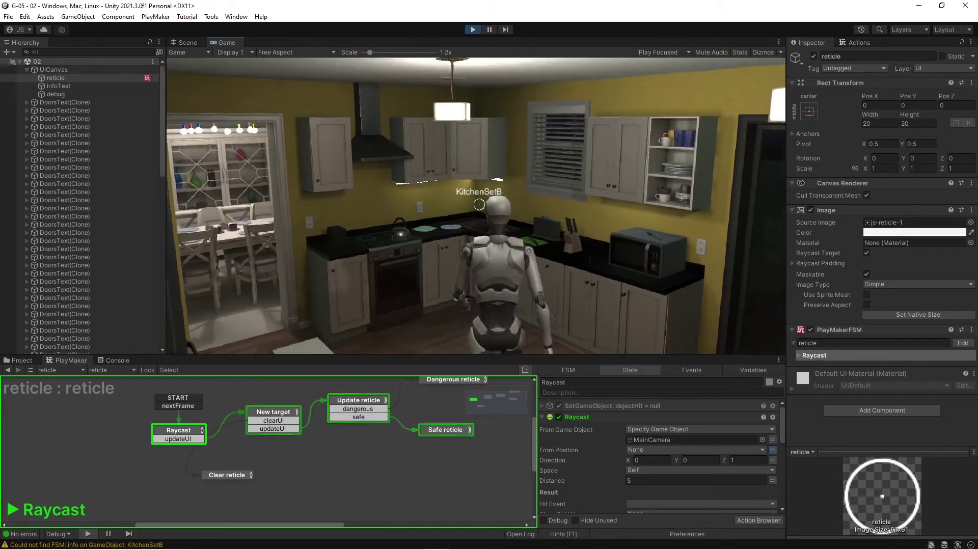
{"action": "key", "text": "w"}
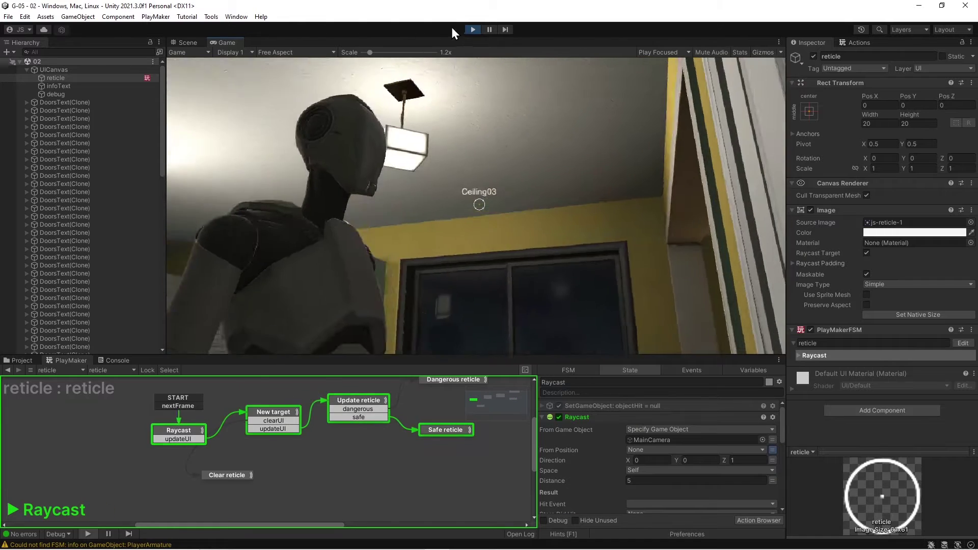
{"action": "left_click", "coordinate": [472, 29]}
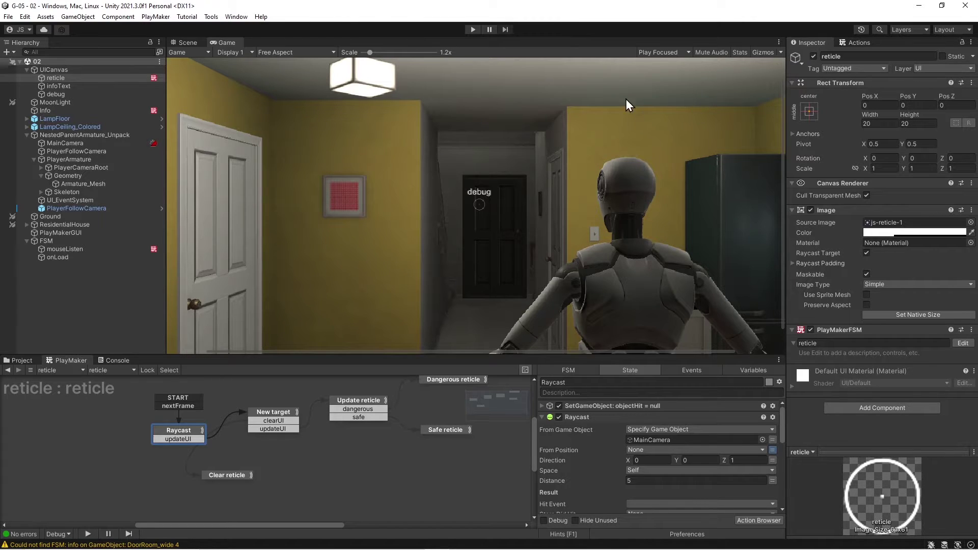
- Inspect the PlayerArmature object and the Raycast action's settings in the reticle's FSM, enlarging the PlayMaker editor
{"action": "left_click", "coordinate": [83, 158]}
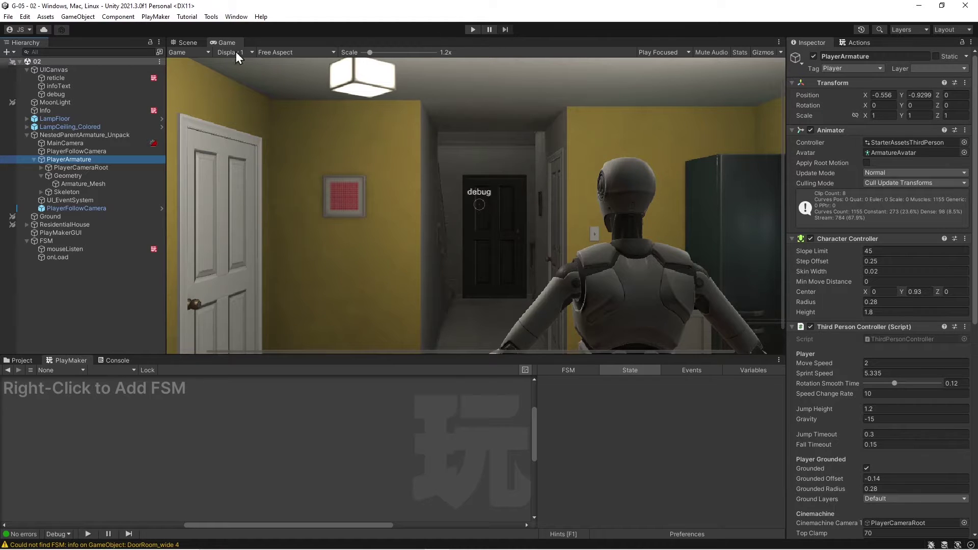
{"action": "left_click", "coordinate": [61, 77]}
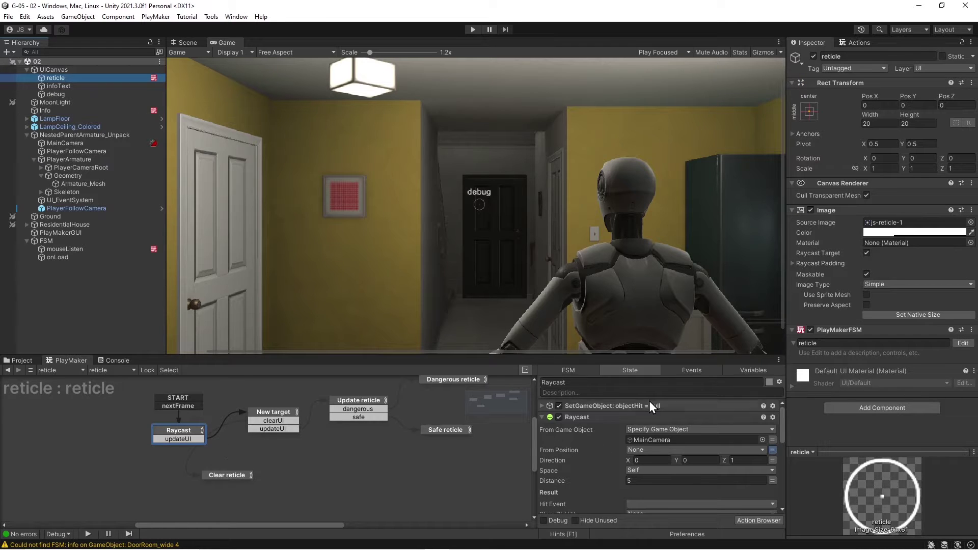
{"action": "left_click", "coordinate": [610, 353]}
{"action": "left_click_drag", "start_coordinate": [610, 352], "coordinate": [638, 214]}
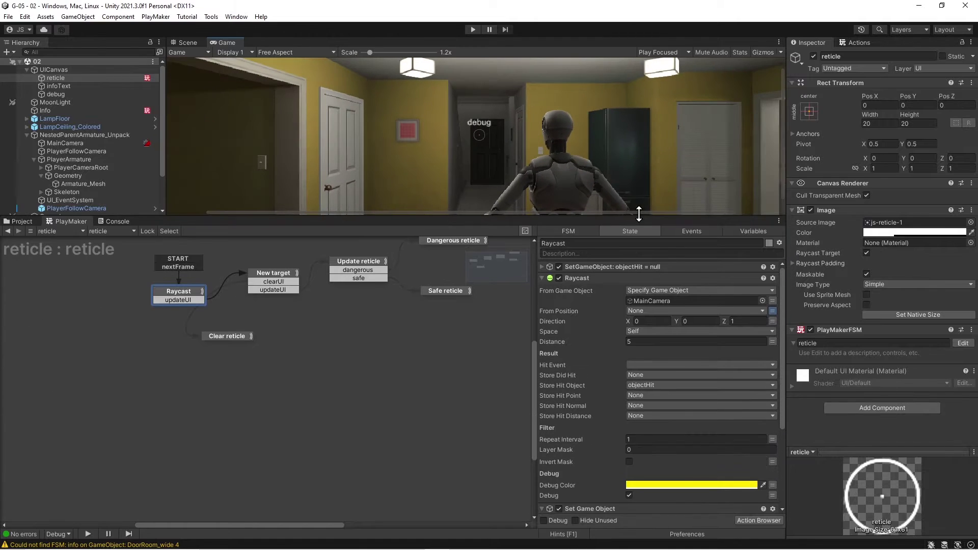
{"action": "left_click", "coordinate": [267, 273]}
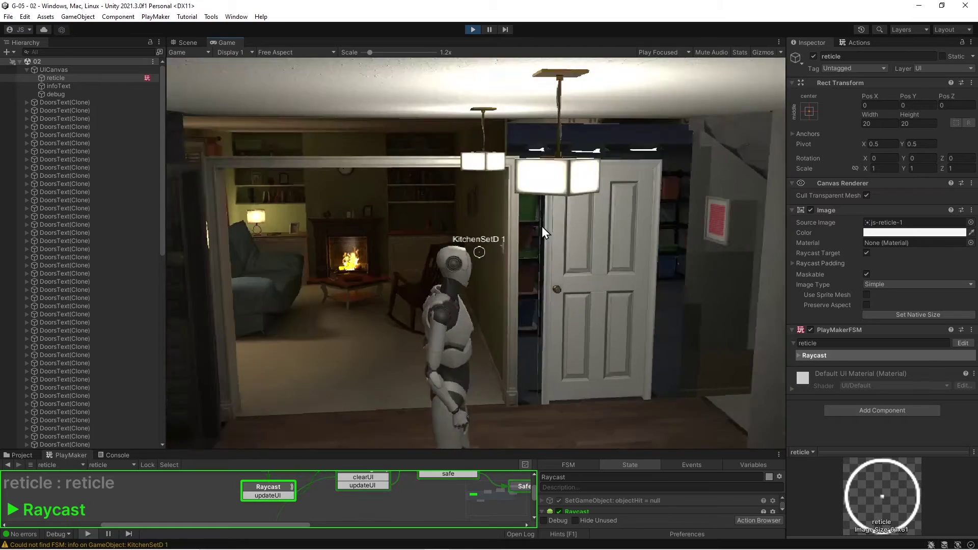
- Pick an object under the reticle in the running game and end the playtest
{"action": "left_click", "coordinate": [557, 246]}
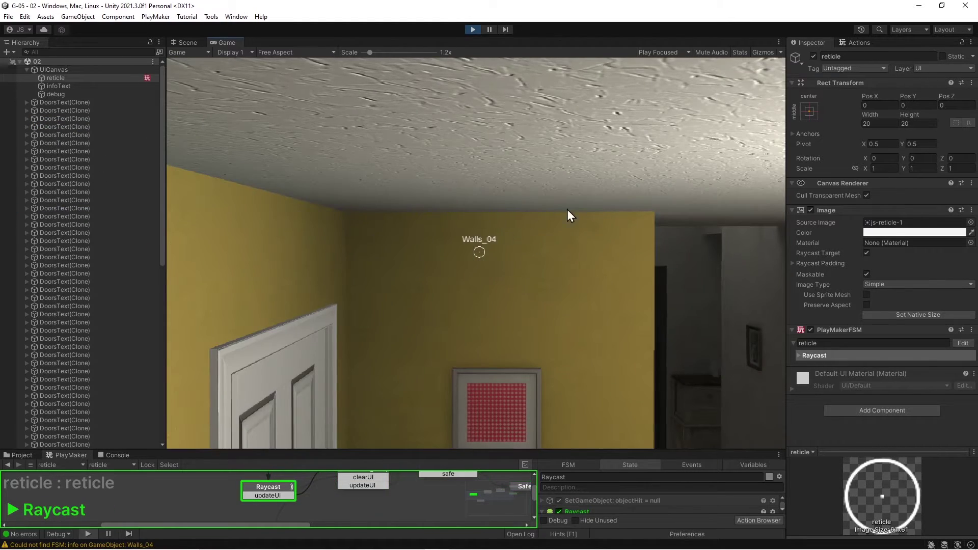
{"action": "left_click", "coordinate": [472, 29]}
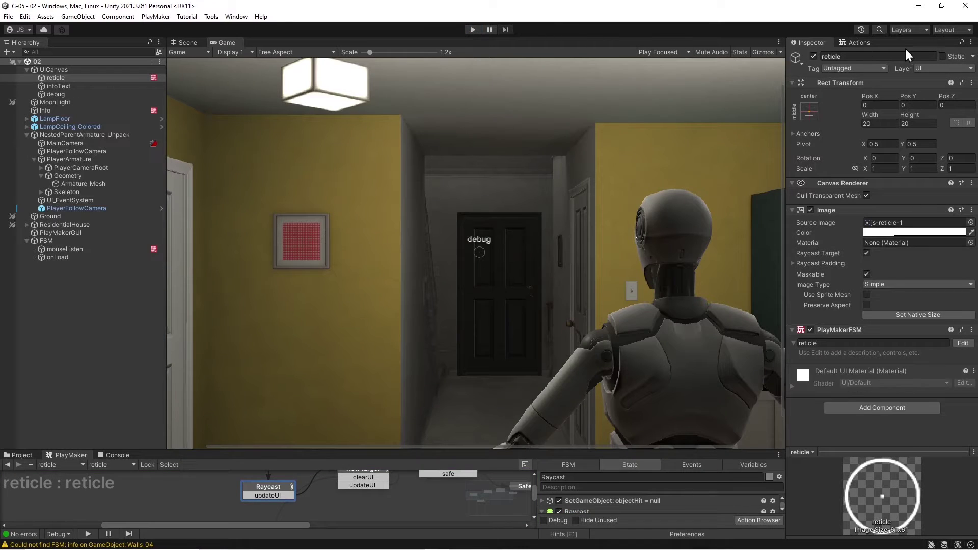
- Add a new layer named Player as User Layer 6 in the project's Tags & Layers settings
{"action": "left_click", "coordinate": [904, 32]}
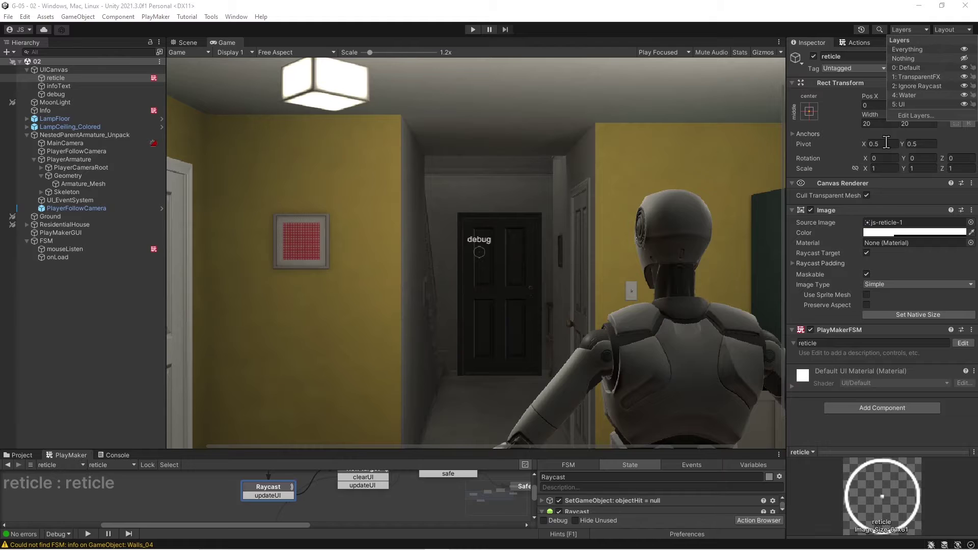
{"action": "left_click", "coordinate": [917, 115]}
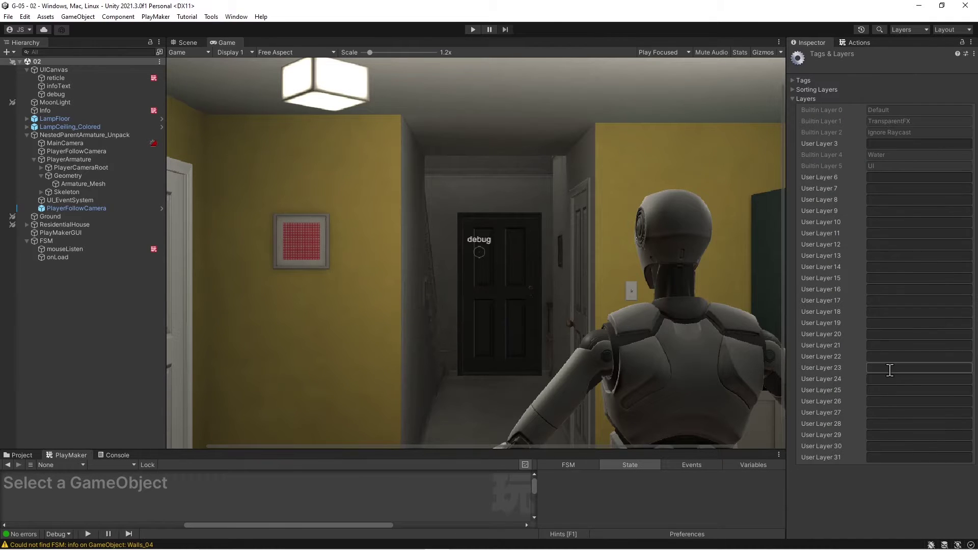
{"action": "left_click", "coordinate": [882, 180]}
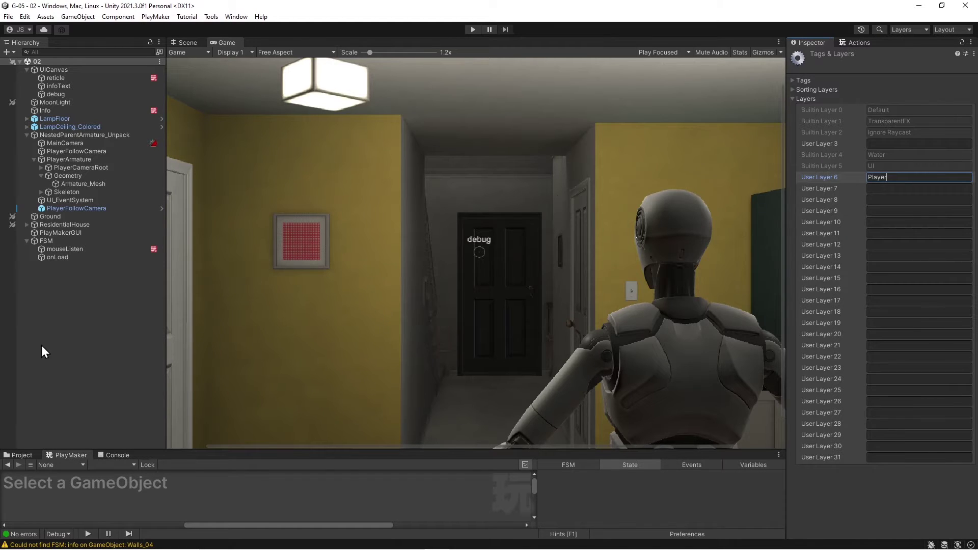
{"action": "left_click", "coordinate": [105, 327]}
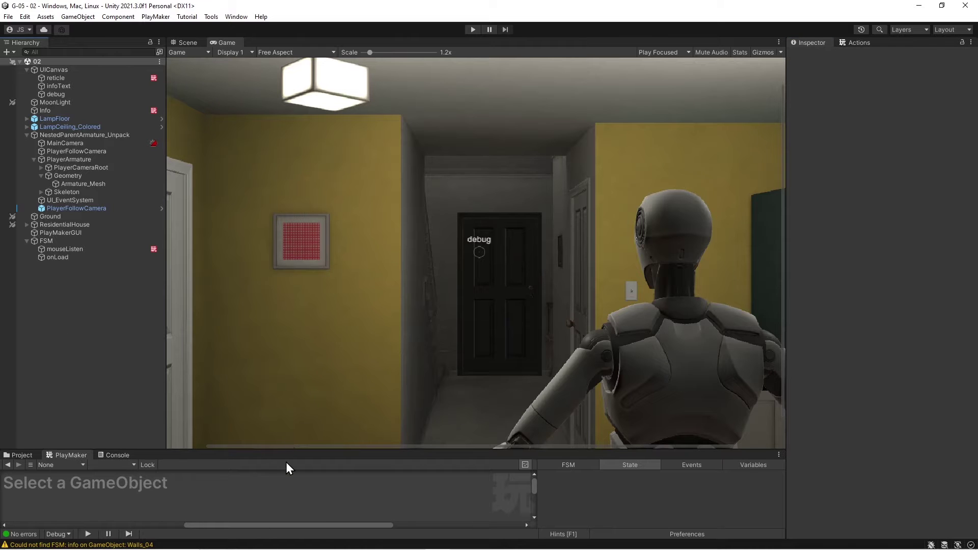
- Enlarge the PlayMaker editor and review the actions in the reticle's Raycast state
{"action": "left_click_drag", "start_coordinate": [291, 450], "coordinate": [312, 306]}
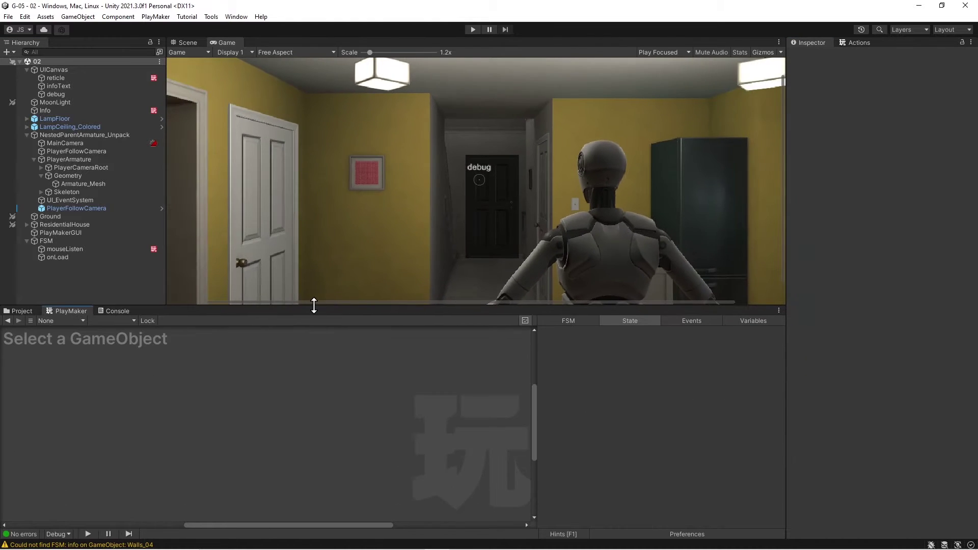
{"action": "left_click", "coordinate": [63, 79]}
{"action": "scroll", "coordinate": [610, 466], "scroll_direction": "down", "scroll_amount": 3}
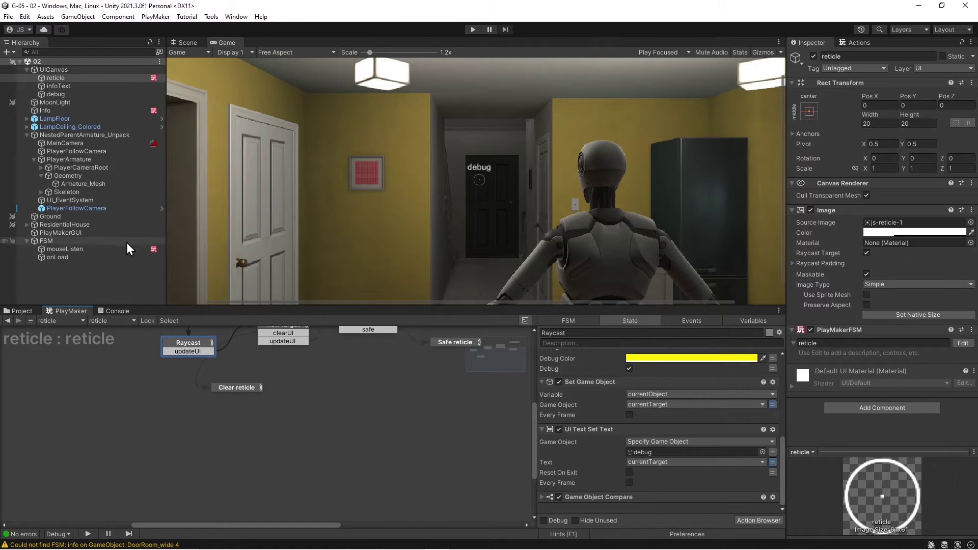
- Review the Get Mouse Button Down and Destroy Object actions in the two states of the mouseListen FSM
{"action": "left_click", "coordinate": [76, 249]}
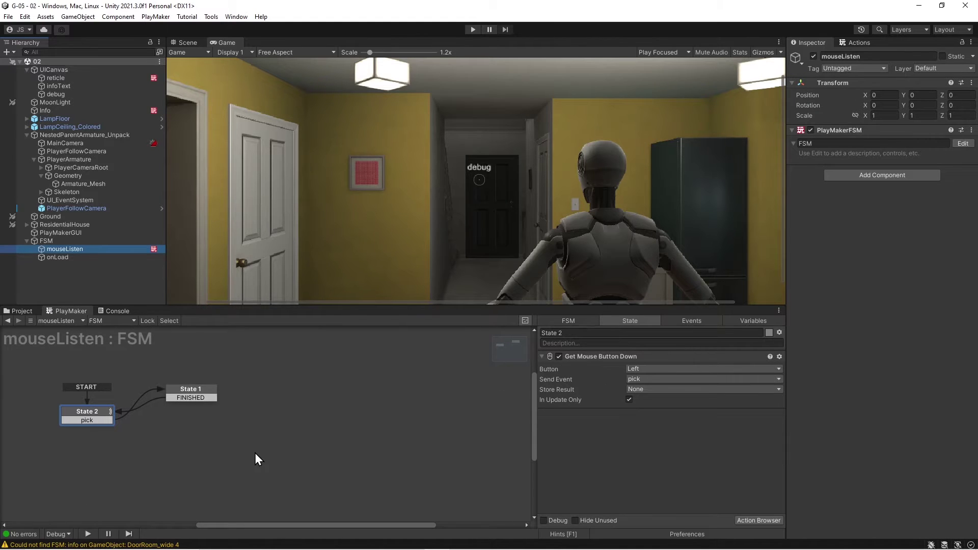
{"action": "left_click", "coordinate": [196, 393]}
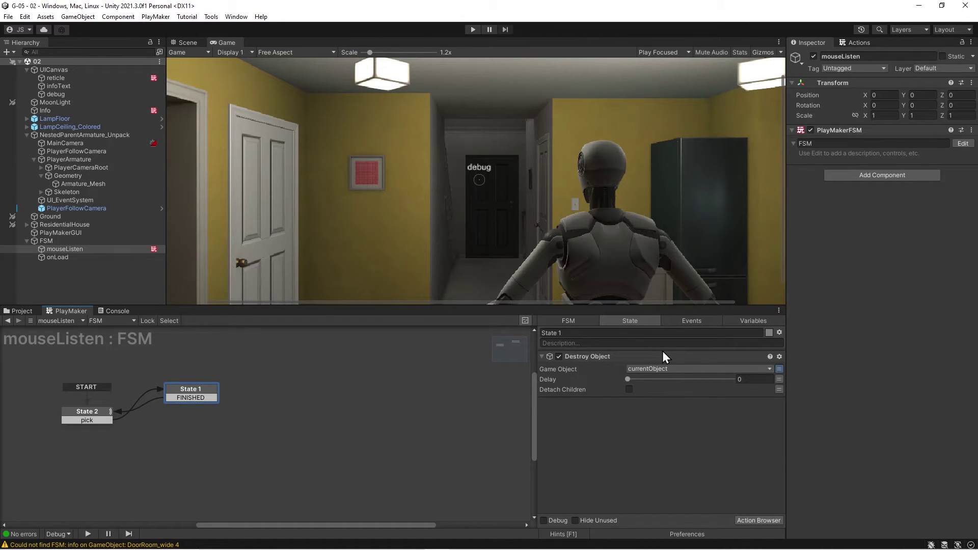
{"action": "left_click", "coordinate": [93, 413]}
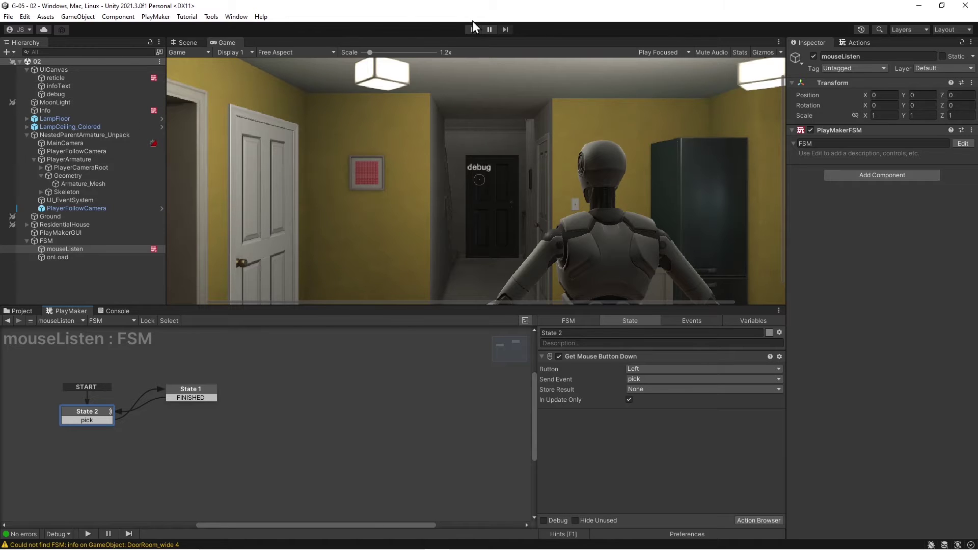
- Check the Player layer's number and set the Layer Mask of the reticle's Raycast action to 6
{"action": "left_click", "coordinate": [909, 29]}
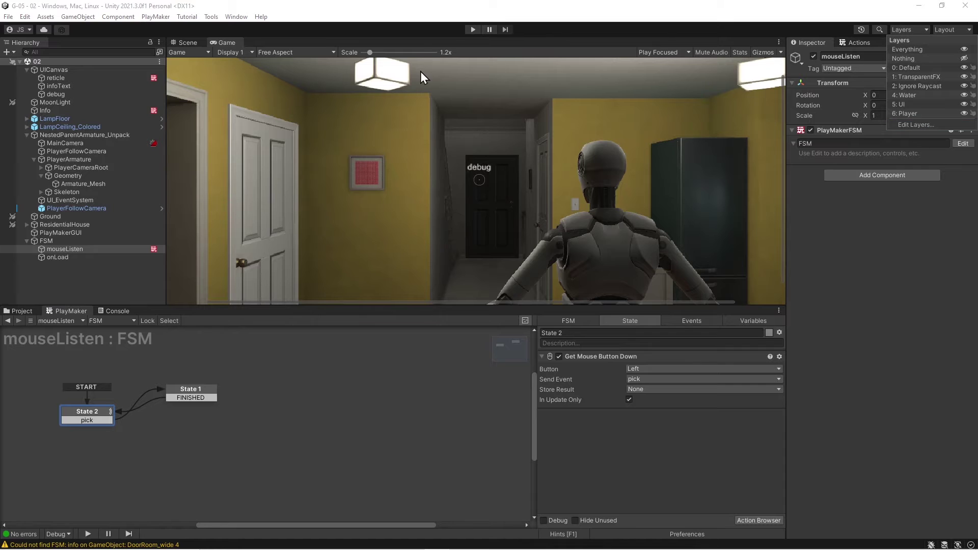
{"action": "left_click", "coordinate": [54, 77]}
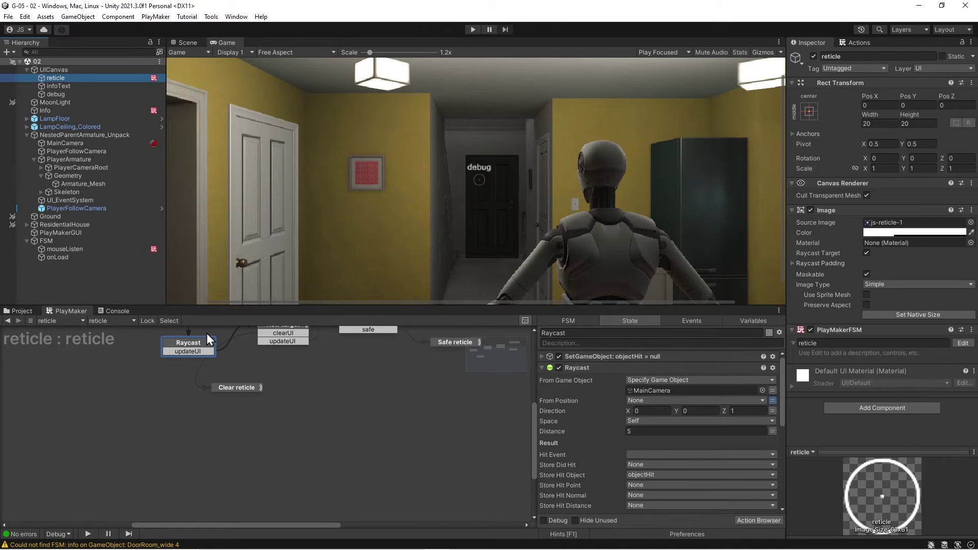
{"action": "left_click", "coordinate": [197, 344]}
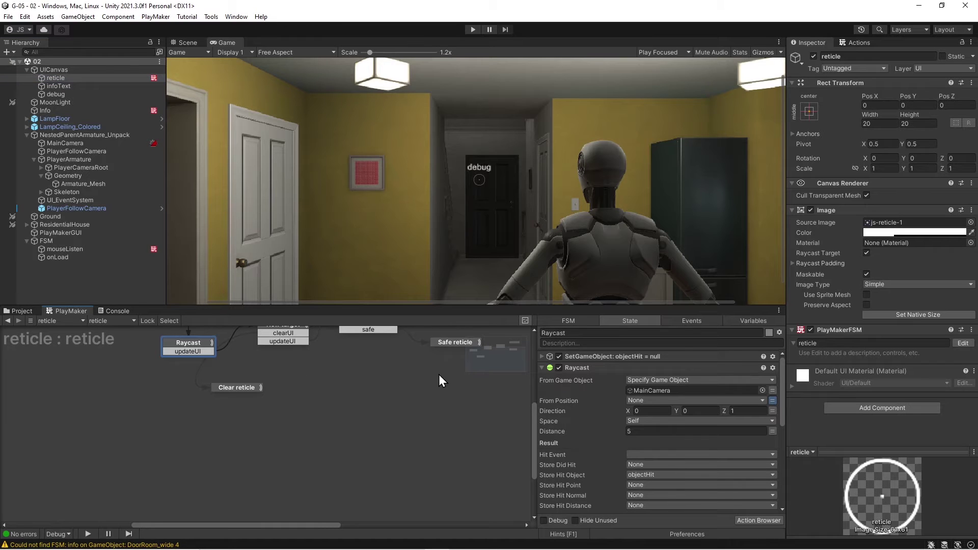
{"action": "left_click", "coordinate": [588, 371]}
{"action": "scroll", "coordinate": [589, 372], "scroll_direction": "down", "scroll_amount": 5}
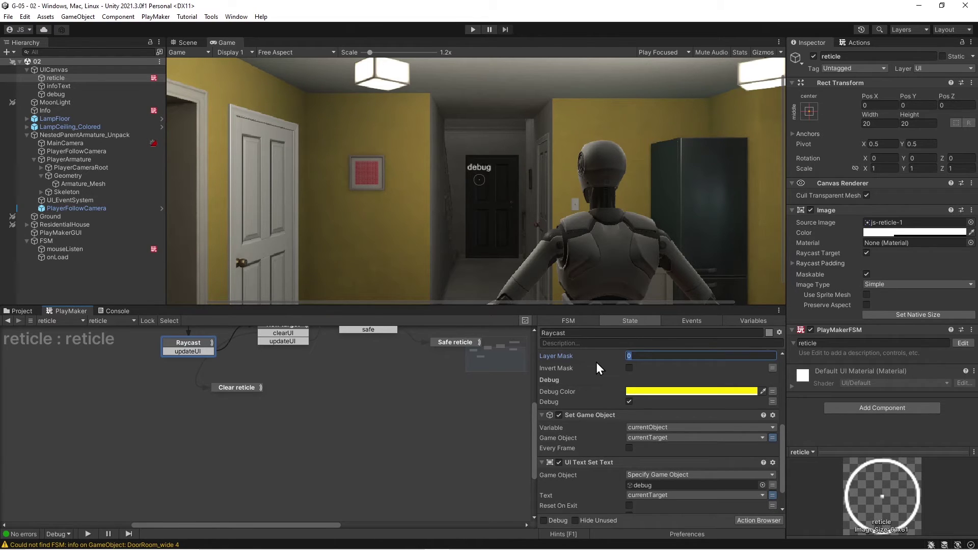
{"action": "type", "text": "6"}
- Set the Game view to Play Maximized and start the game
{"action": "left_click", "coordinate": [661, 52]}
{"action": "left_click", "coordinate": [658, 74]}
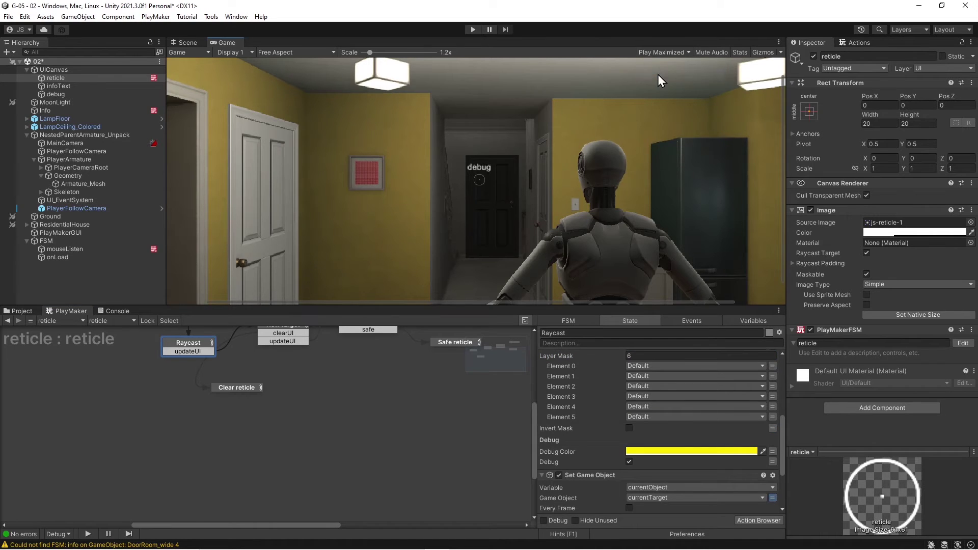
{"action": "left_click", "coordinate": [473, 29]}
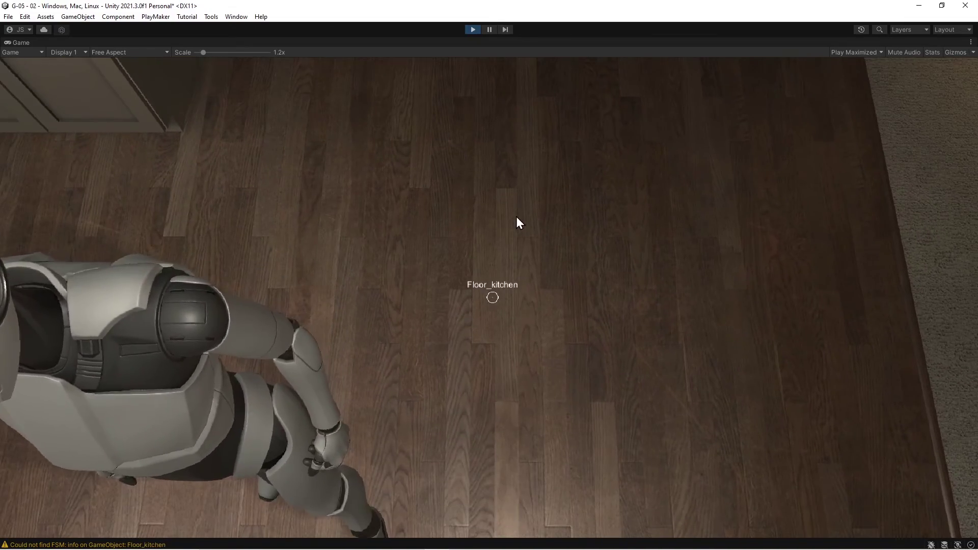
- Walk the character from the kitchen into the fireplace living room, checking the object names shown at the reticle
{"action": "left_click", "coordinate": [516, 216]}
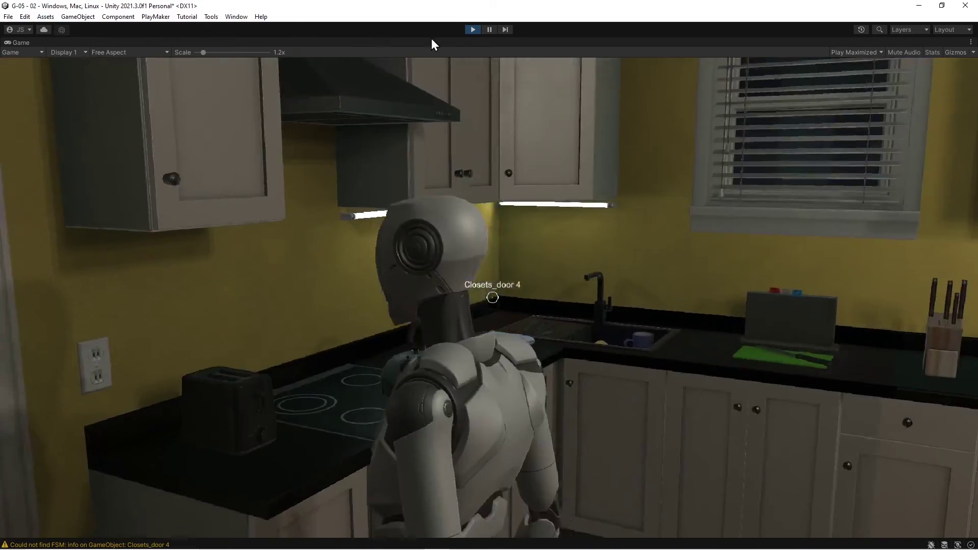
{"action": "key", "text": "w"}
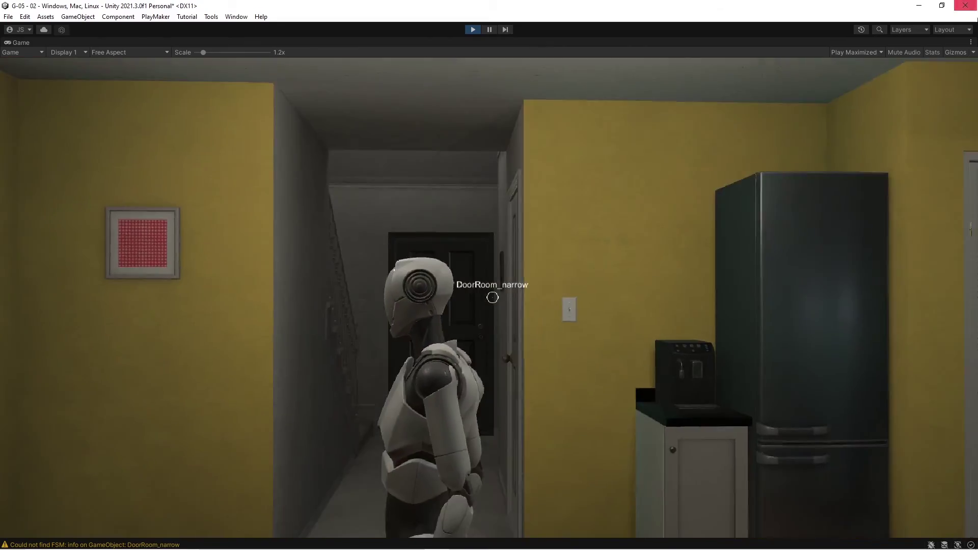
{"action": "key", "text": "w"}
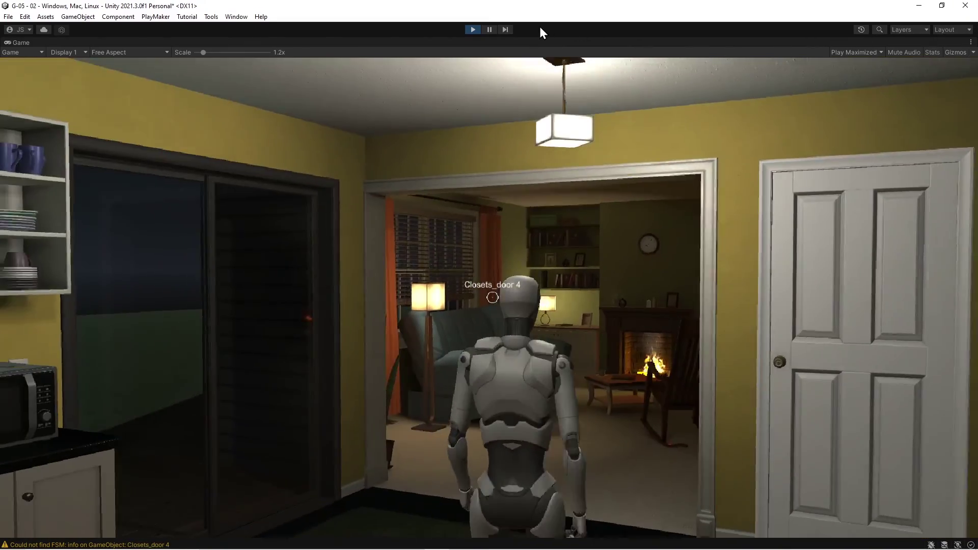
{"action": "key", "text": "w"}
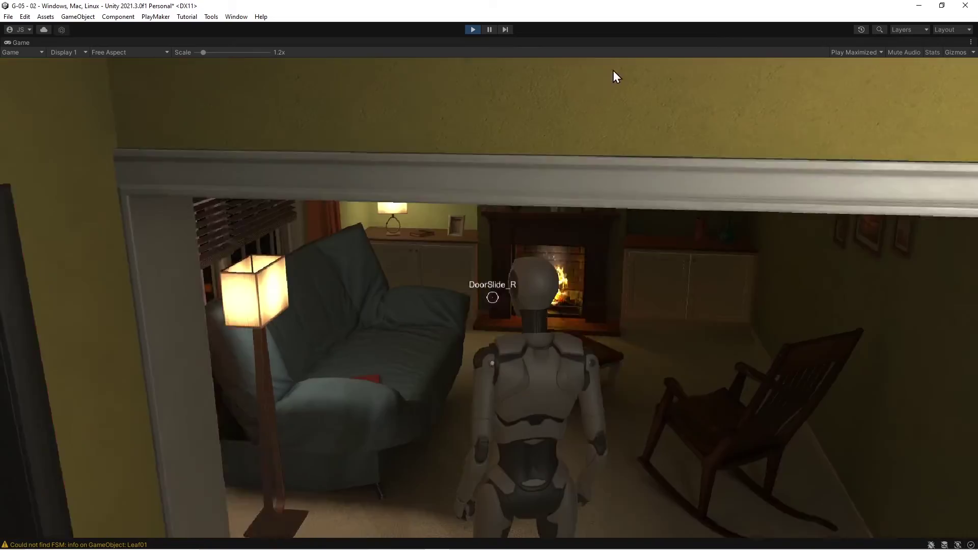
{"action": "key", "text": "w"}
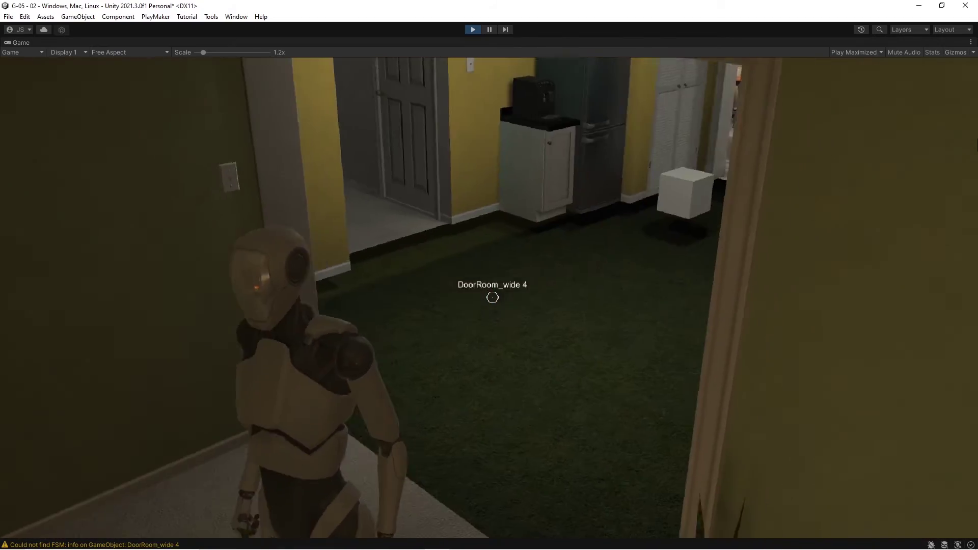
- Walk the character back through the kitchen and the sofa room to the staircase hallway, checking whether the reticle's raycast skips the player
{"action": "key", "text": "w"}
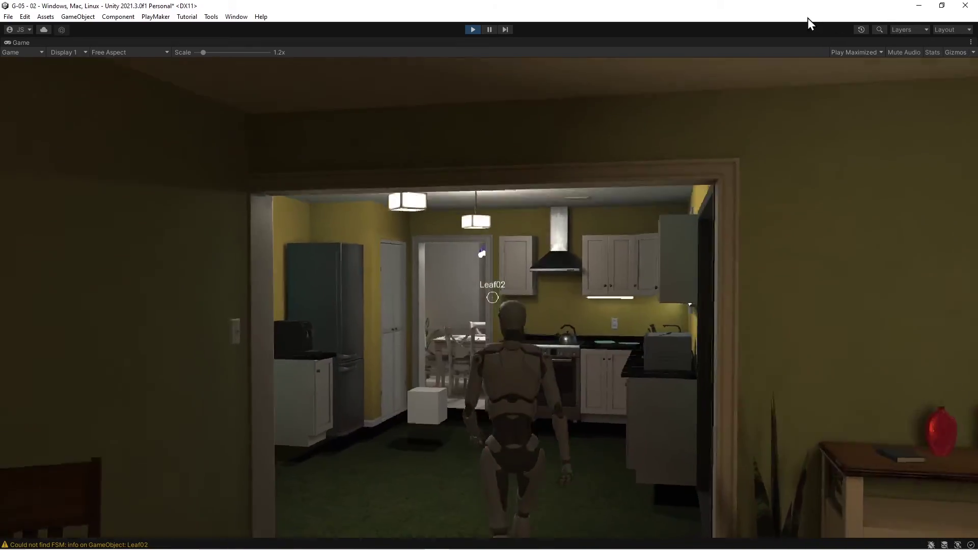
{"action": "key", "text": "w"}
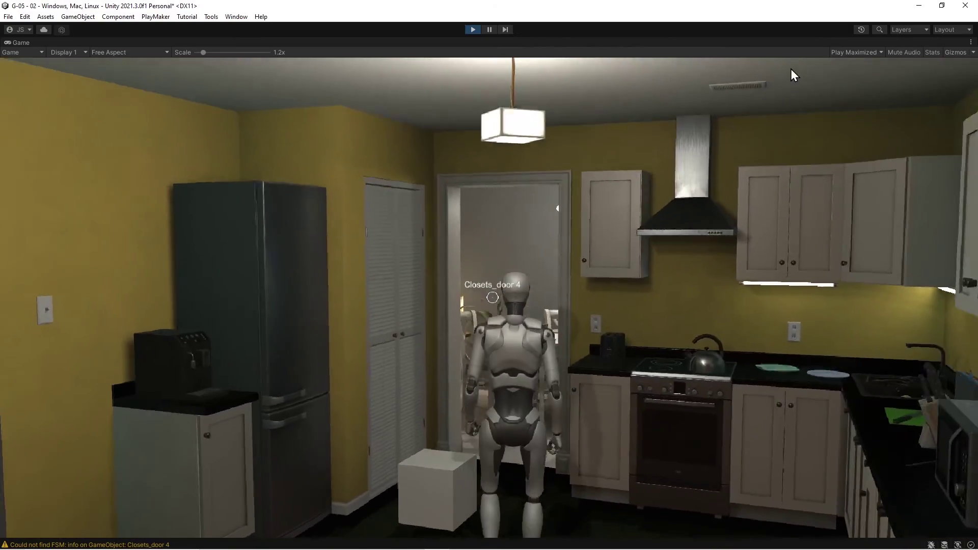
{"action": "key", "text": "w"}
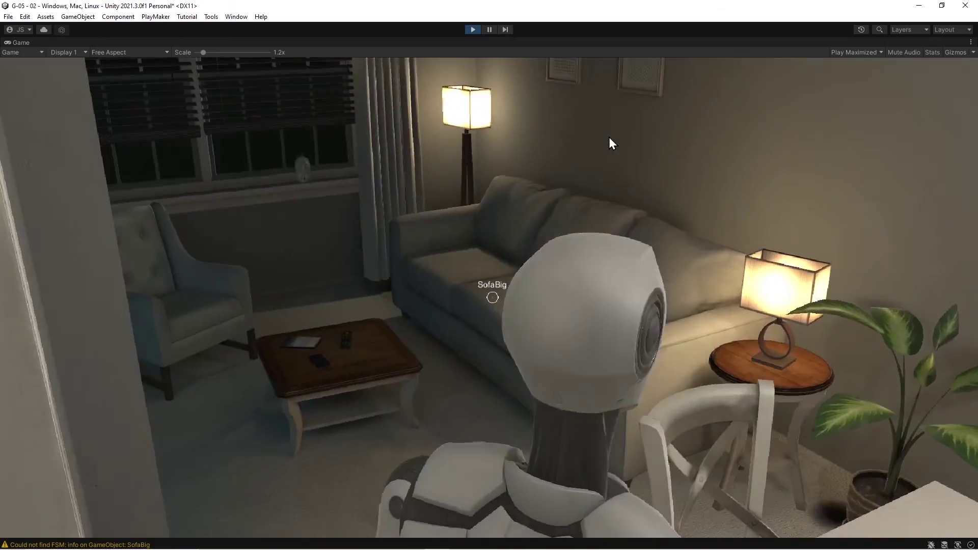
{"action": "key", "text": "w"}
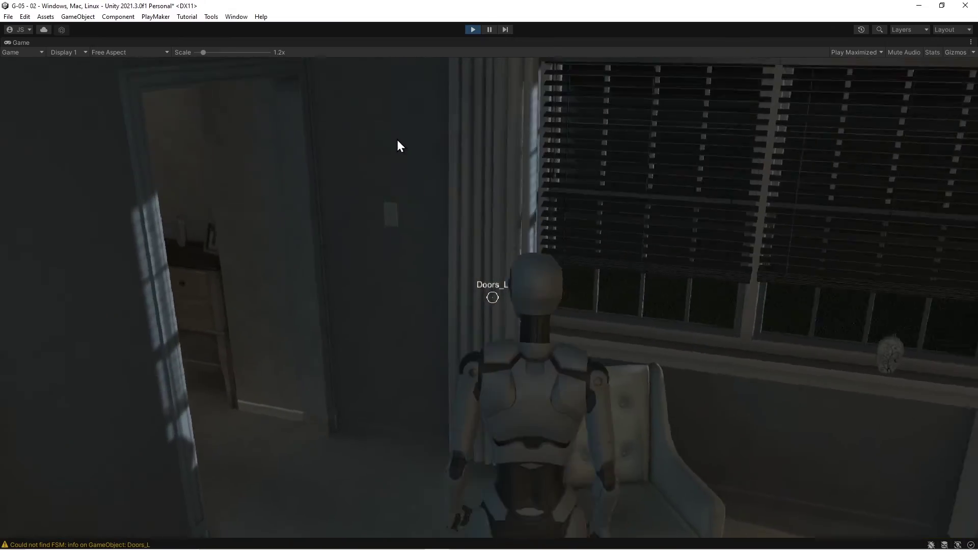
{"action": "key", "text": "w"}
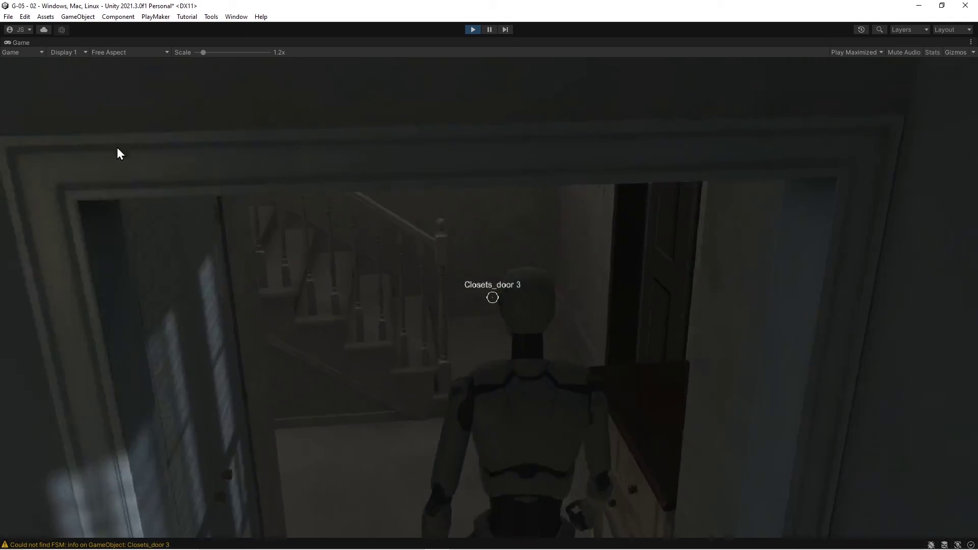
{"action": "key", "text": "w"}
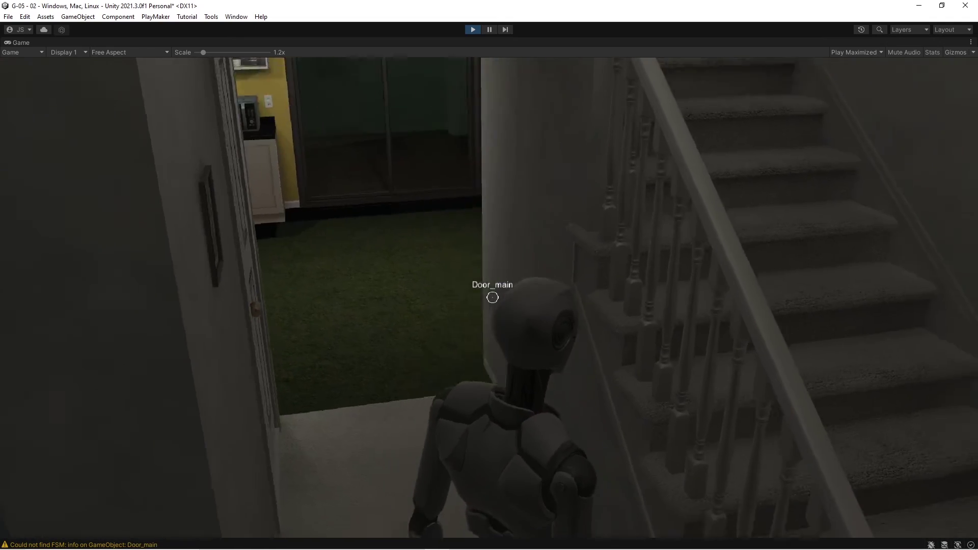
- Return the character to the kitchen and test destroying the microwave and the cabinet beneath it with the reticle
{"action": "key", "text": "w"}
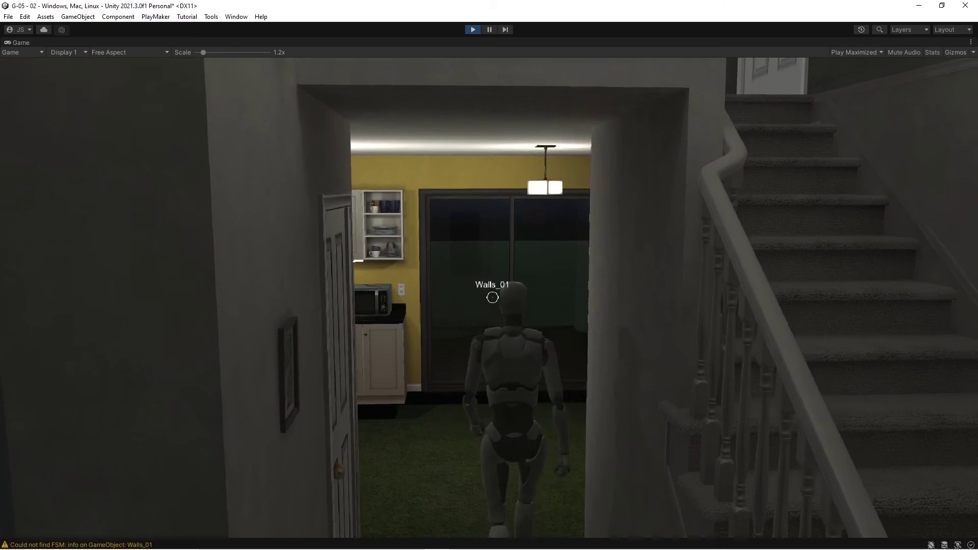
{"action": "key", "text": "w"}
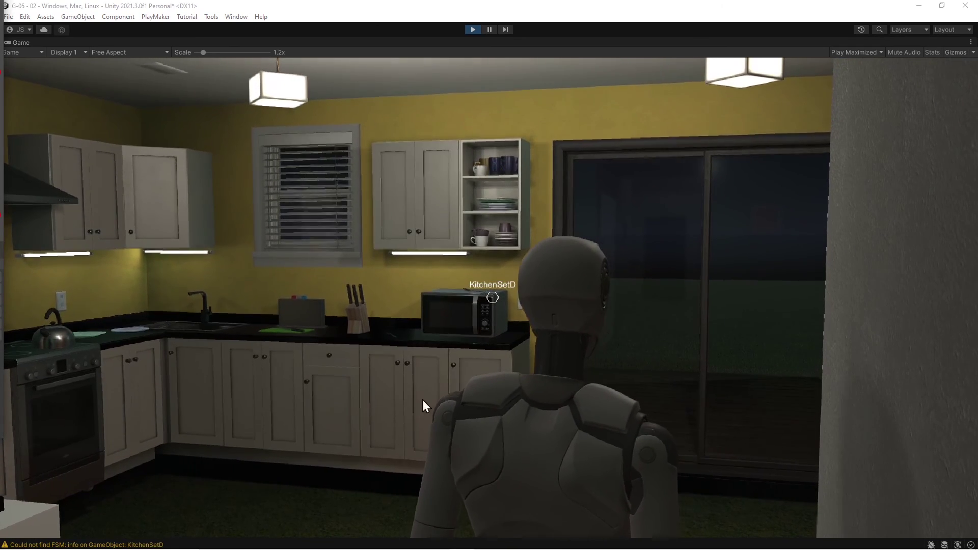
{"action": "left_click", "coordinate": [491, 298]}
{"action": "left_click", "coordinate": [492, 299]}
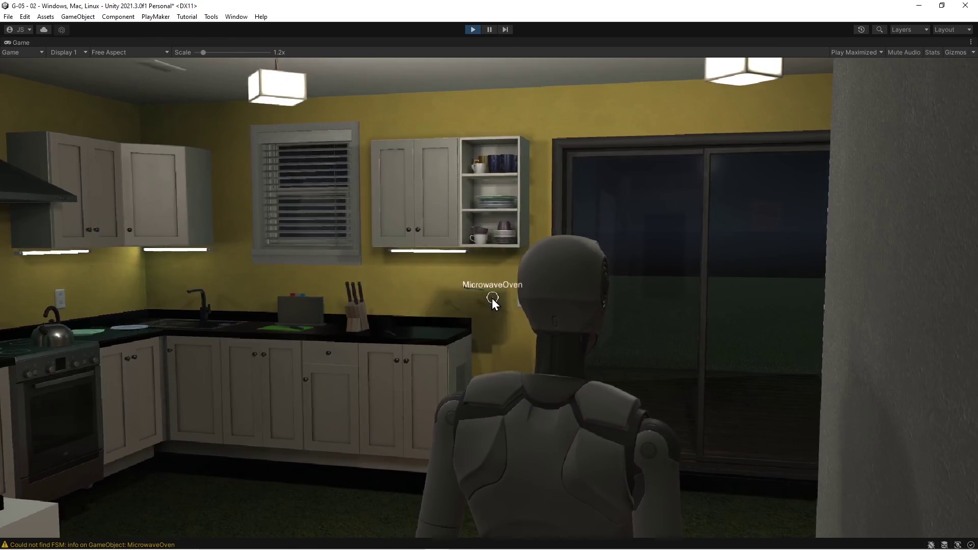